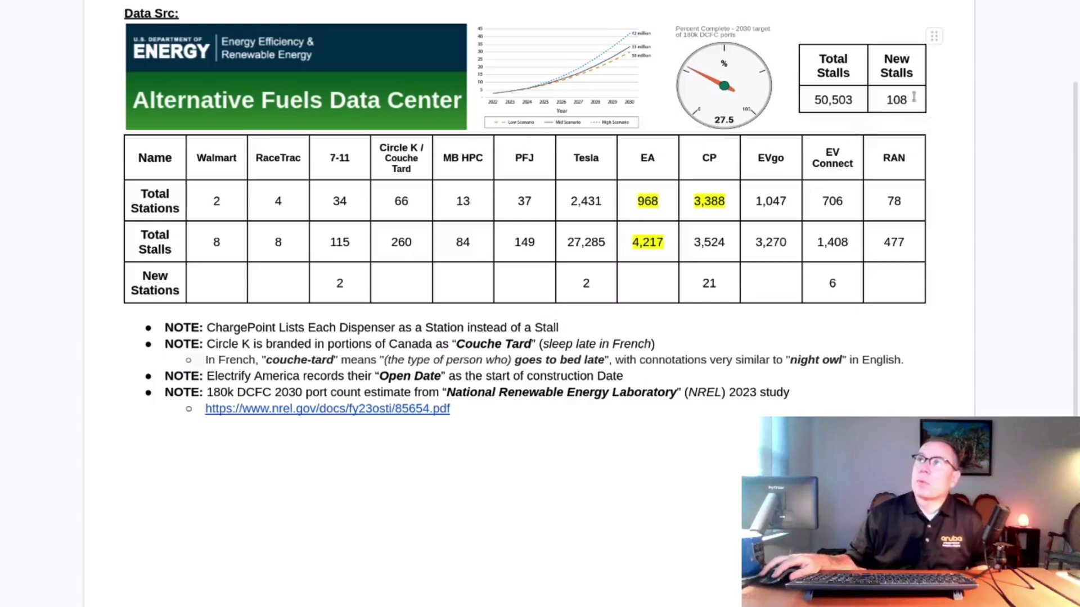
Step: Highlight the New Stalls figure 108, the EA column's counts, and CP's 3,388 total stations
drag(906, 102, 883, 101)
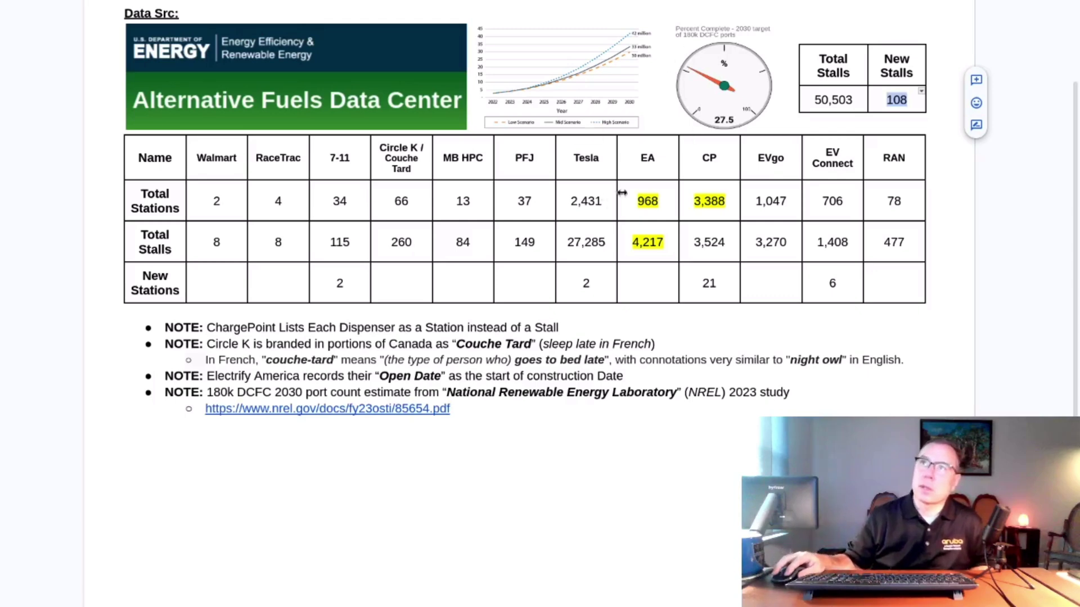
drag(632, 162, 650, 254)
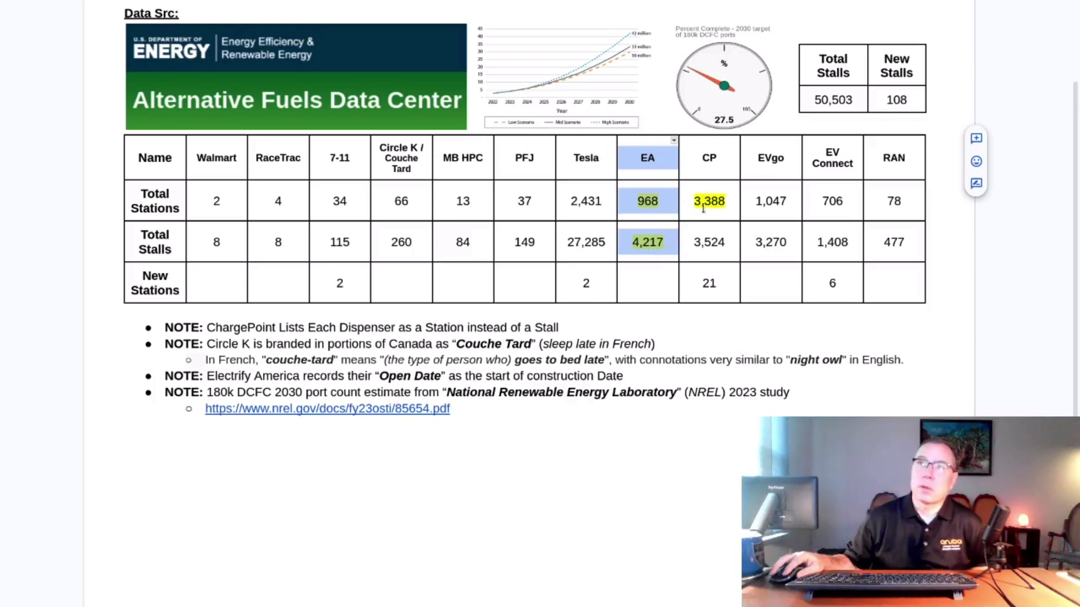
click(729, 203)
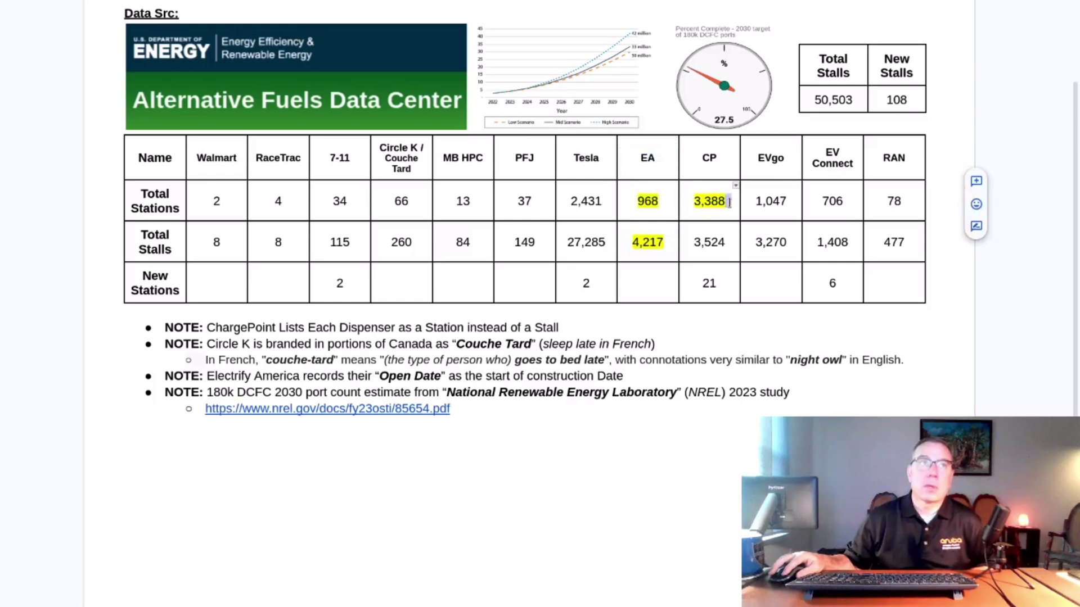
Step: Add a line break before the CP 3,388 count, then remove the blank line again
click(690, 196)
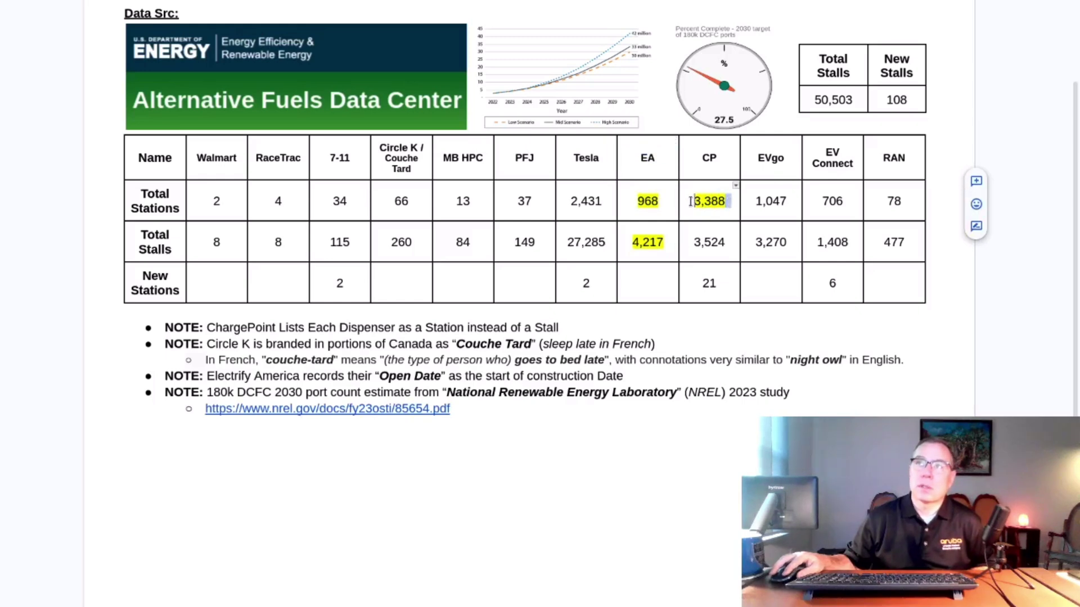
key(Return)
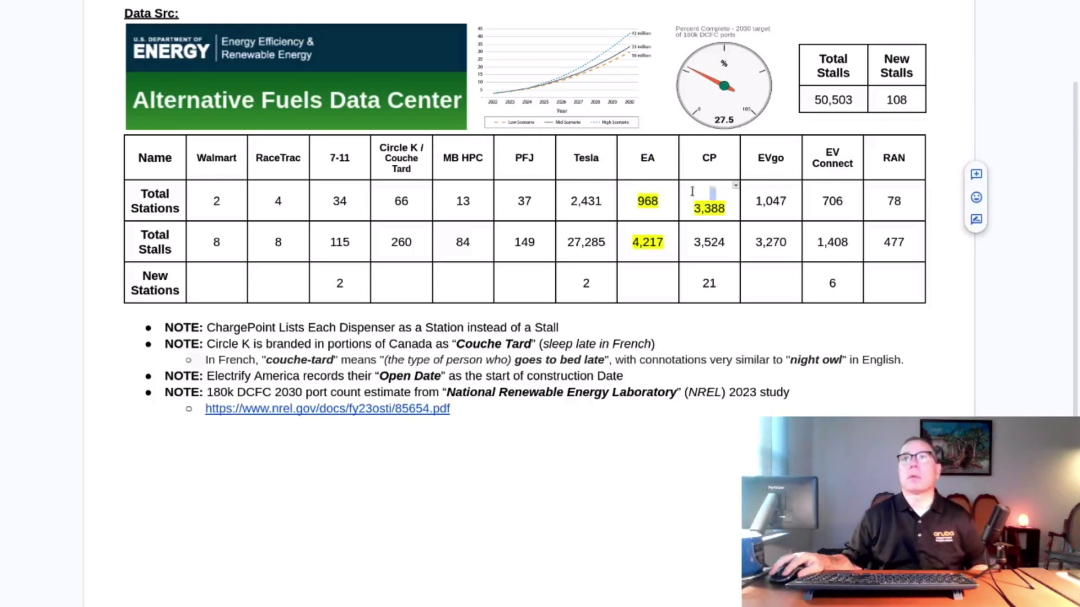
key(Delete)
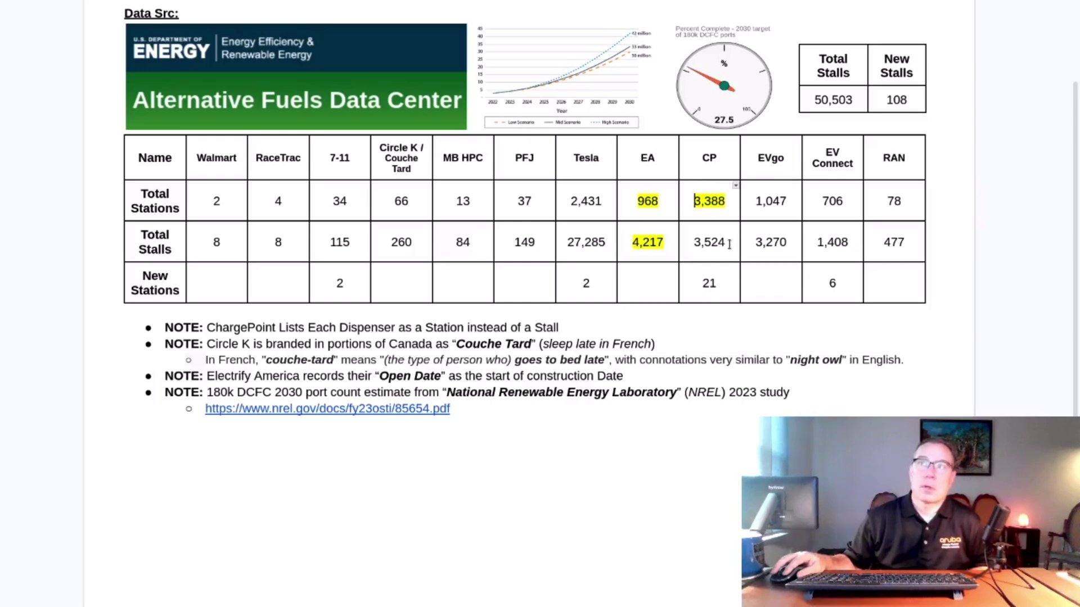
Step: Select CP's 3,524 total stalls and the New Stations values: CP 21, 7-11 2, Tesla 2
drag(730, 244, 692, 238)
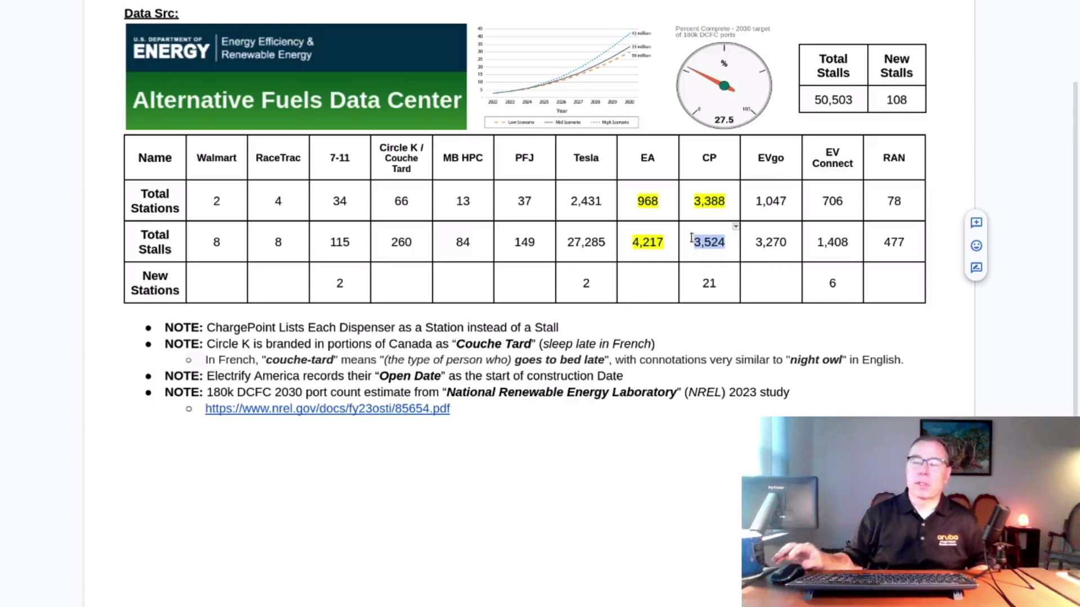
drag(724, 284, 702, 284)
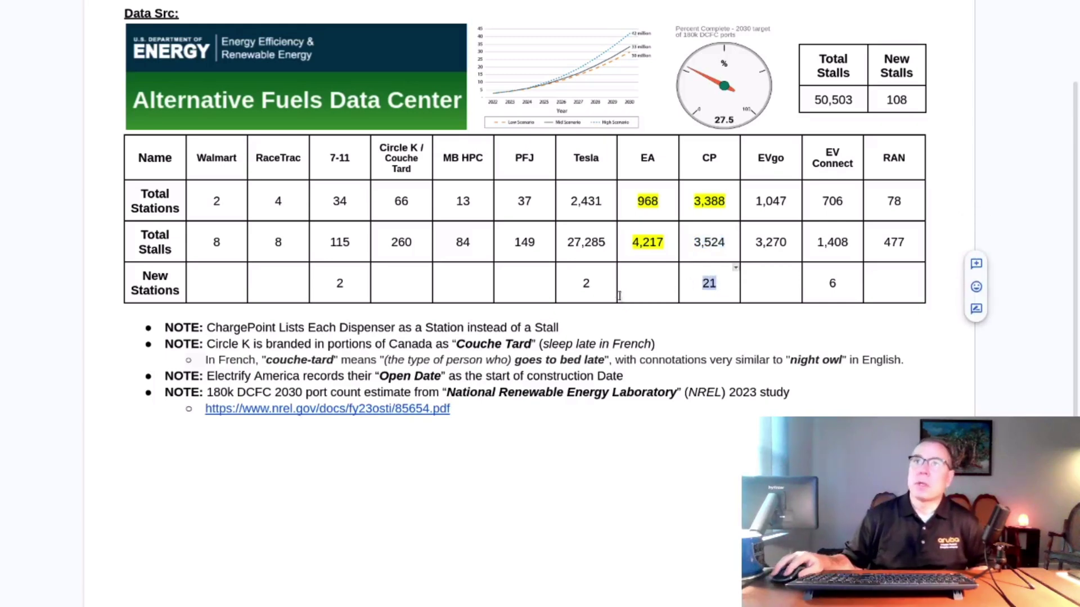
drag(350, 286, 335, 284)
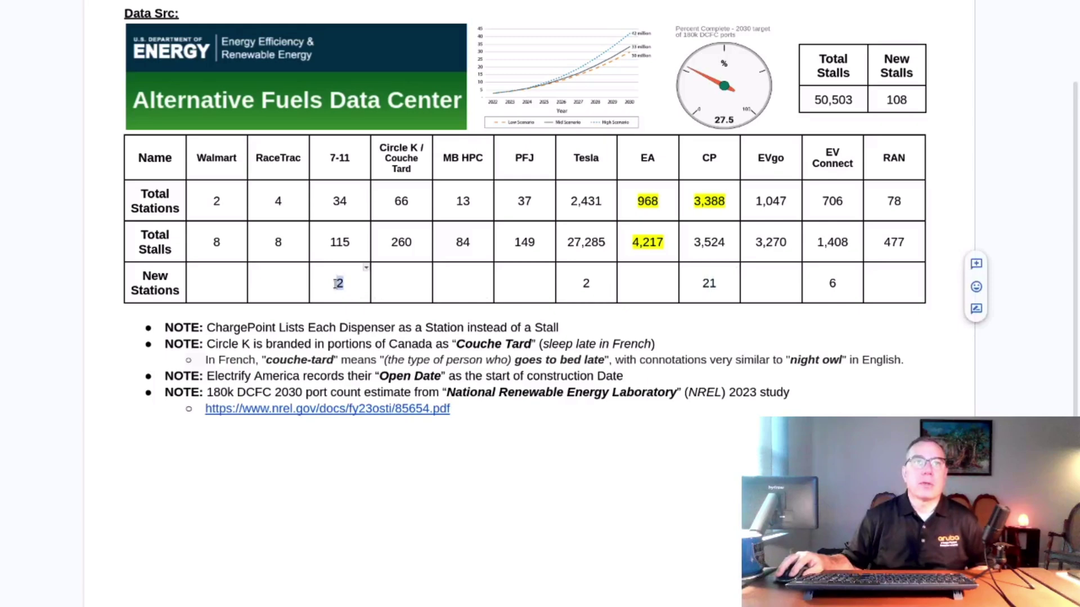
drag(598, 282, 585, 283)
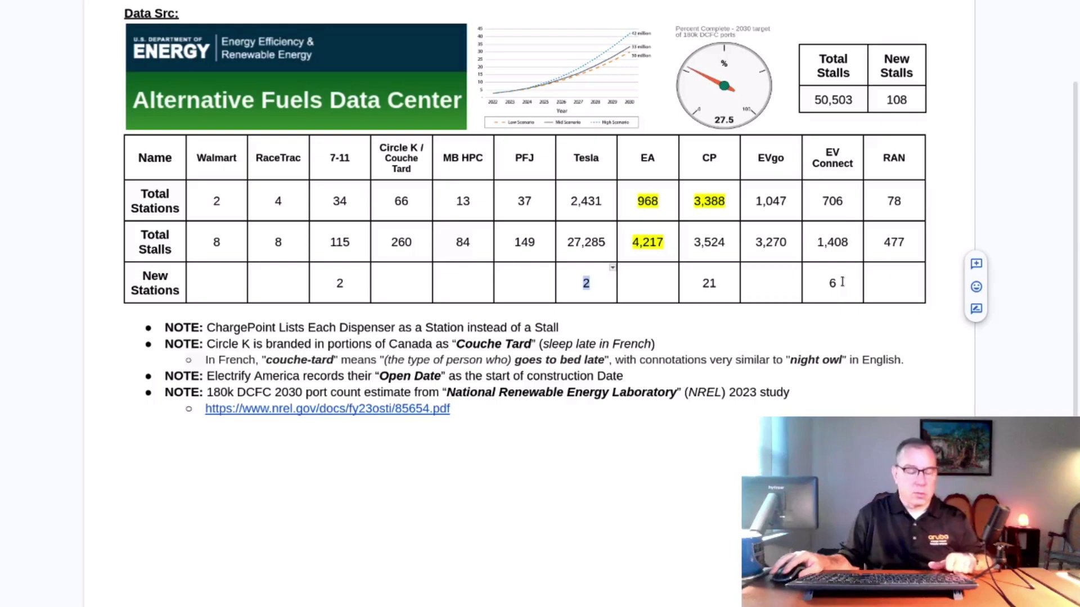
Step: Switch from the document to the MariaDB terminal window
key(super)
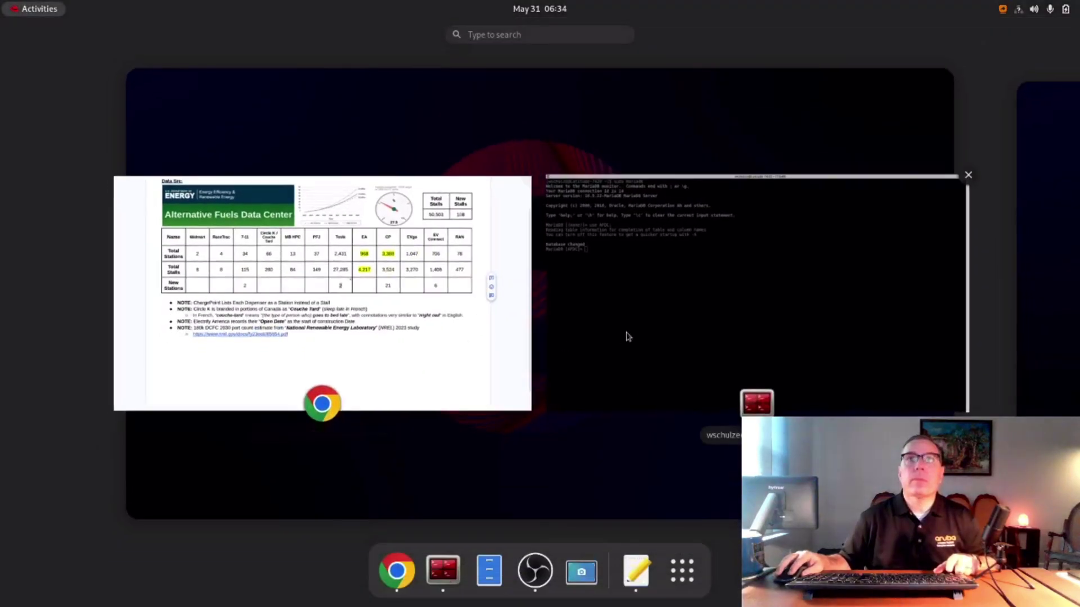
click(628, 336)
key(super)
key(super)
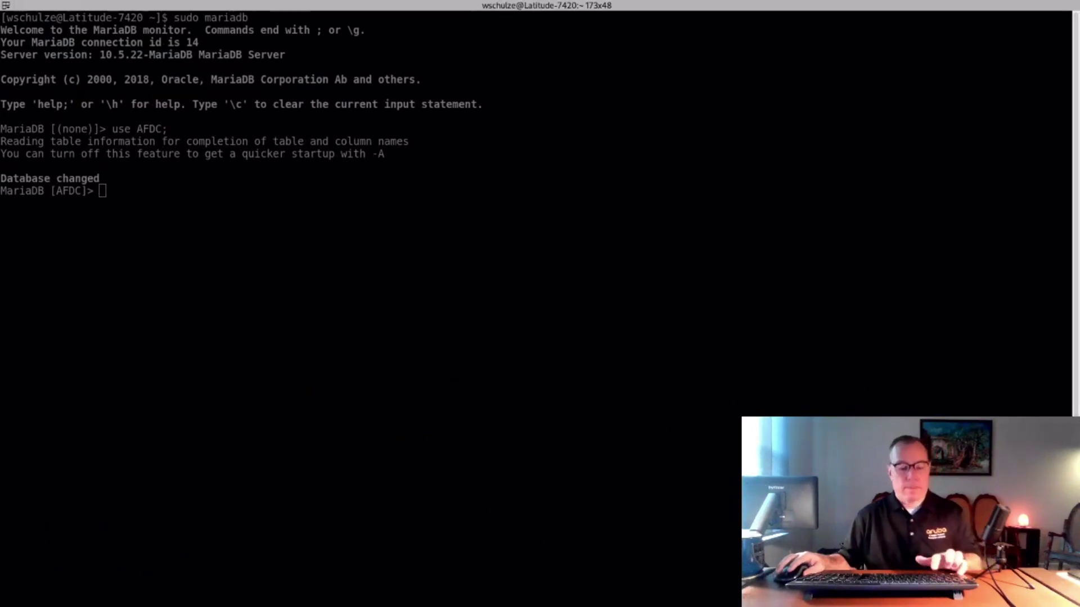
Step: Paste and run the 7Charge query listing 34 stations, and highlight the Woodland station row
right_click(165, 304)
click(181, 331)
key(Return)
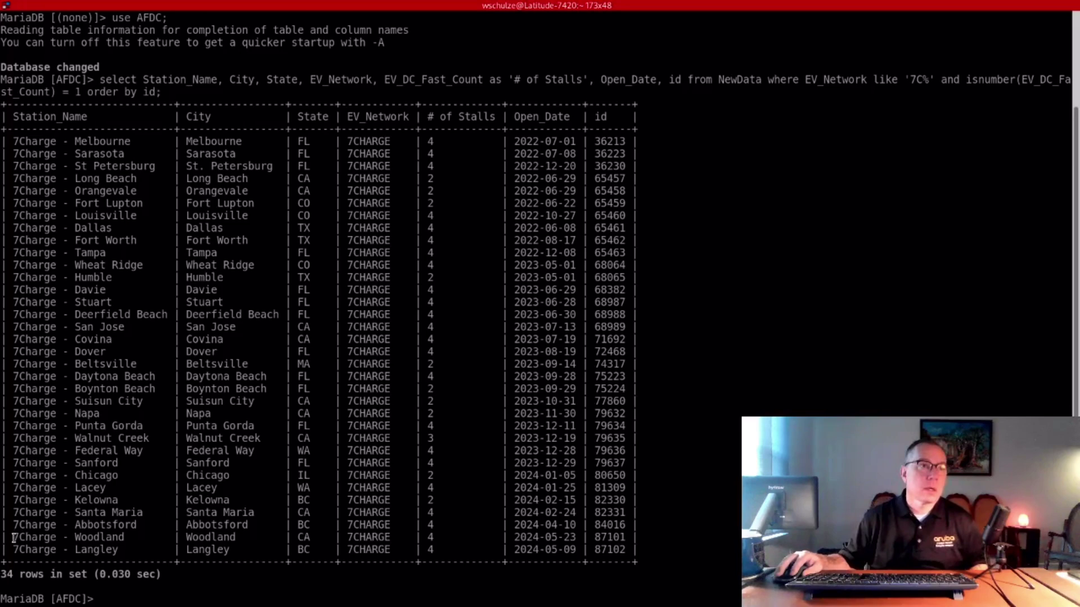
drag(14, 538, 620, 547)
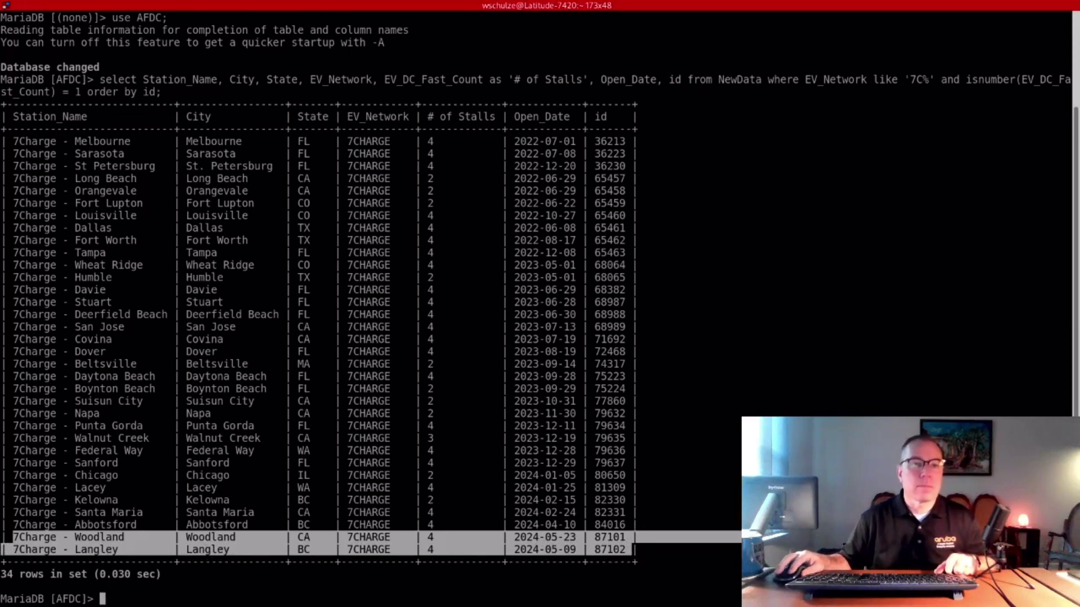
key(alt+Tab)
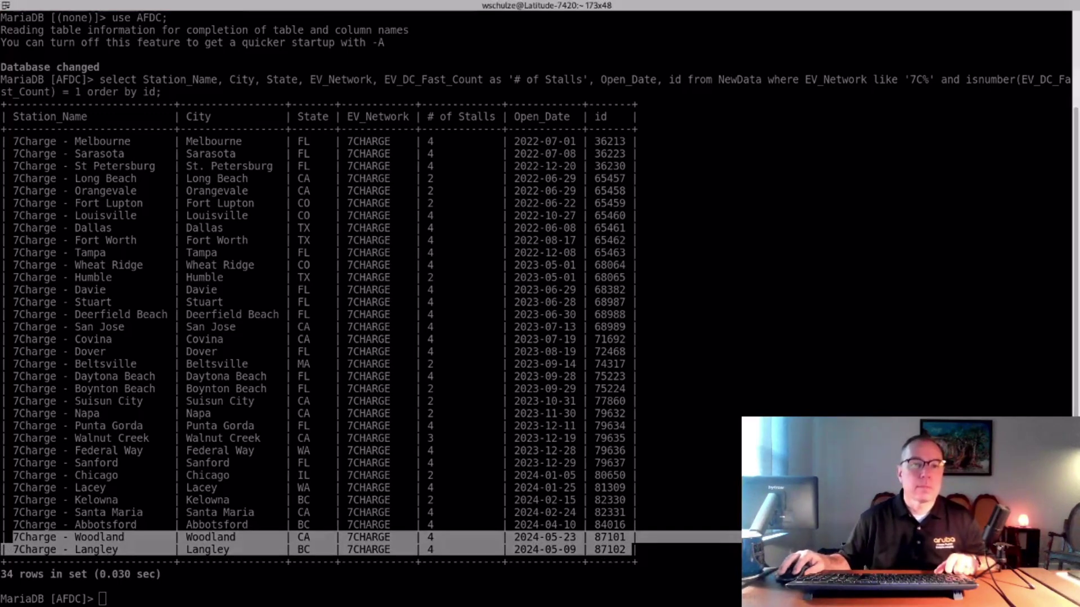
Step: Paste and run the Tesla NewData/OldData join query, returning New Haven CT (12 stalls) and Weed CA (16)
right_click(262, 428)
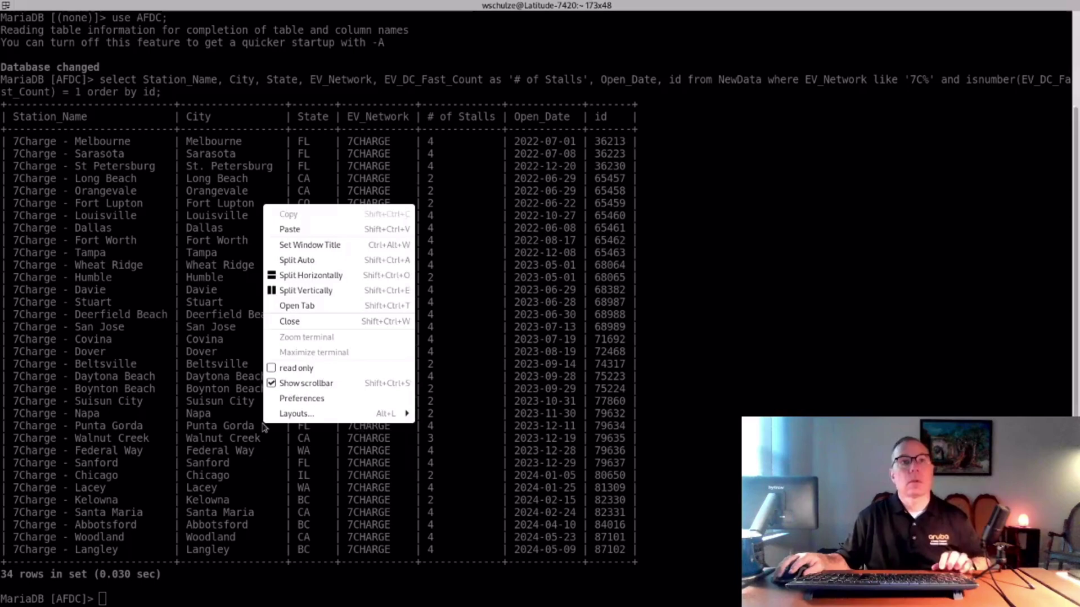
click(298, 230)
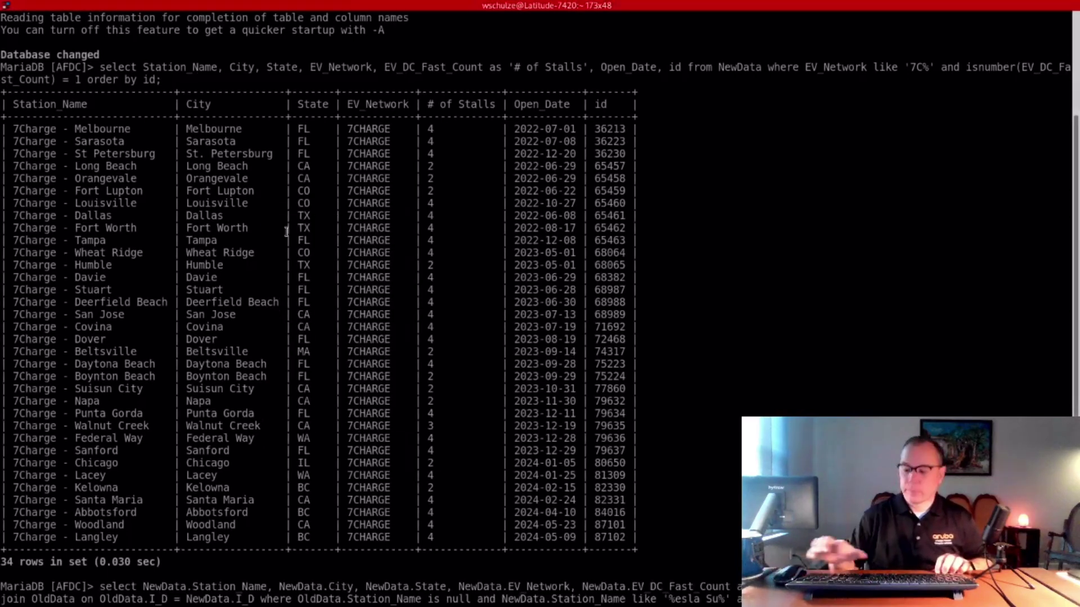
key(Return)
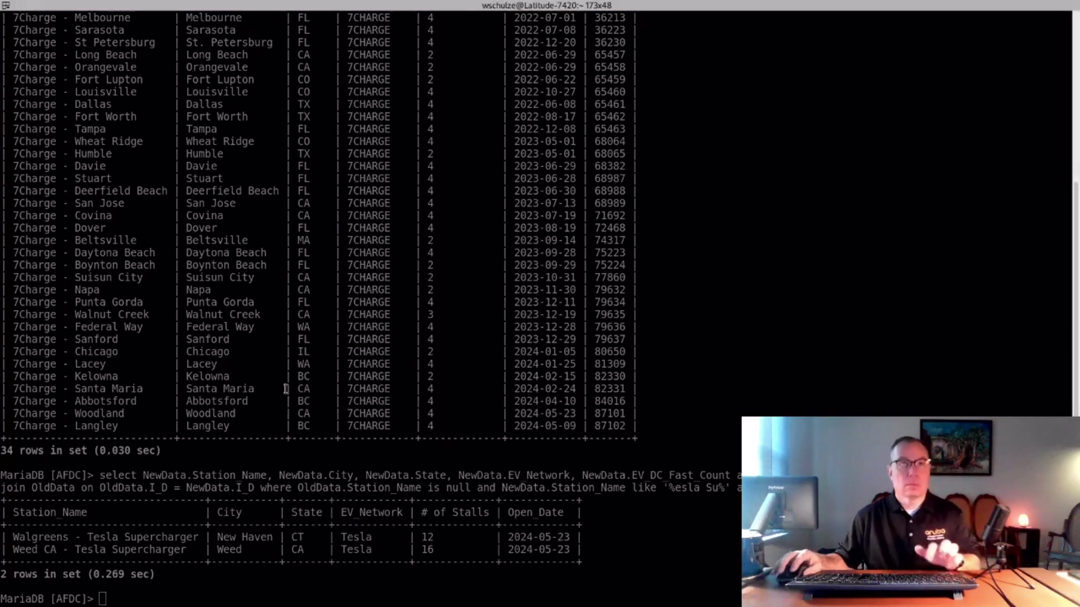
Step: Paste and run the ChargePoint new-stations query returning 21 rows, and highlight the RI OER NEVI DCFC 1 row
right_click(297, 345)
click(342, 374)
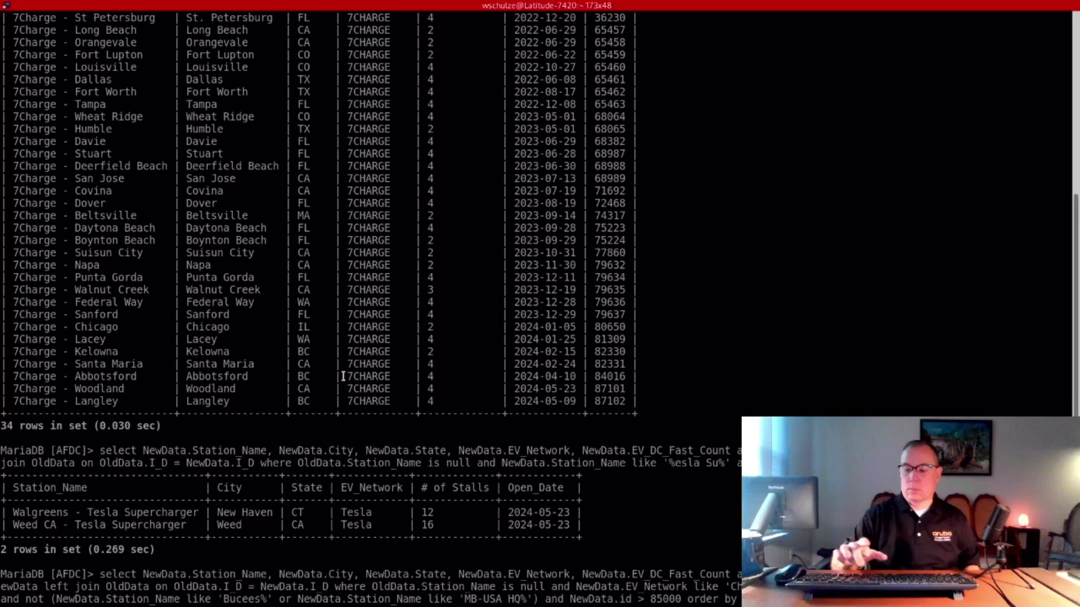
key(Return)
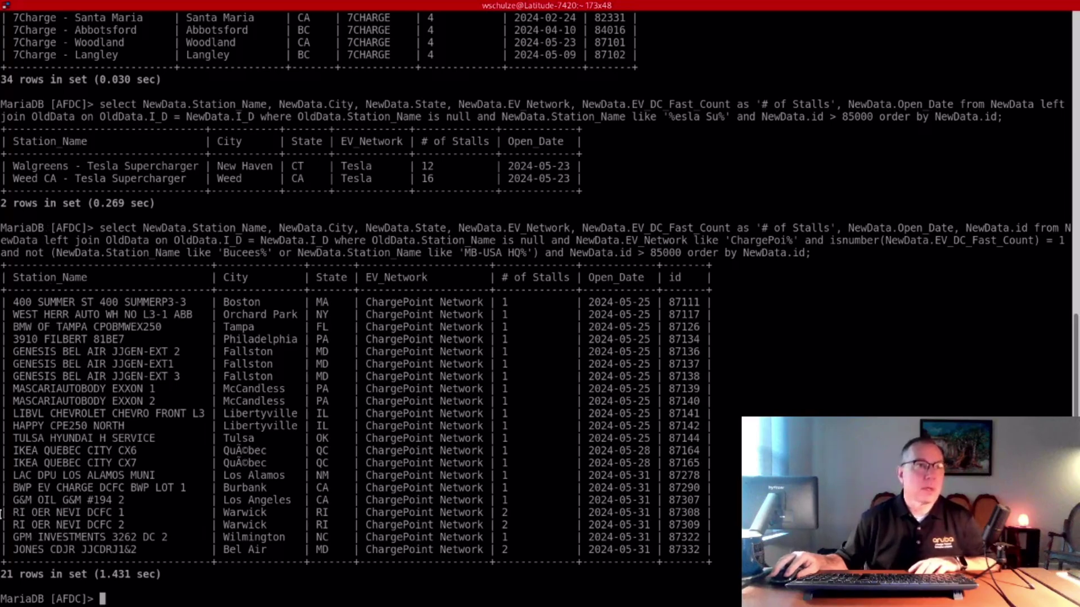
drag(2, 512, 748, 525)
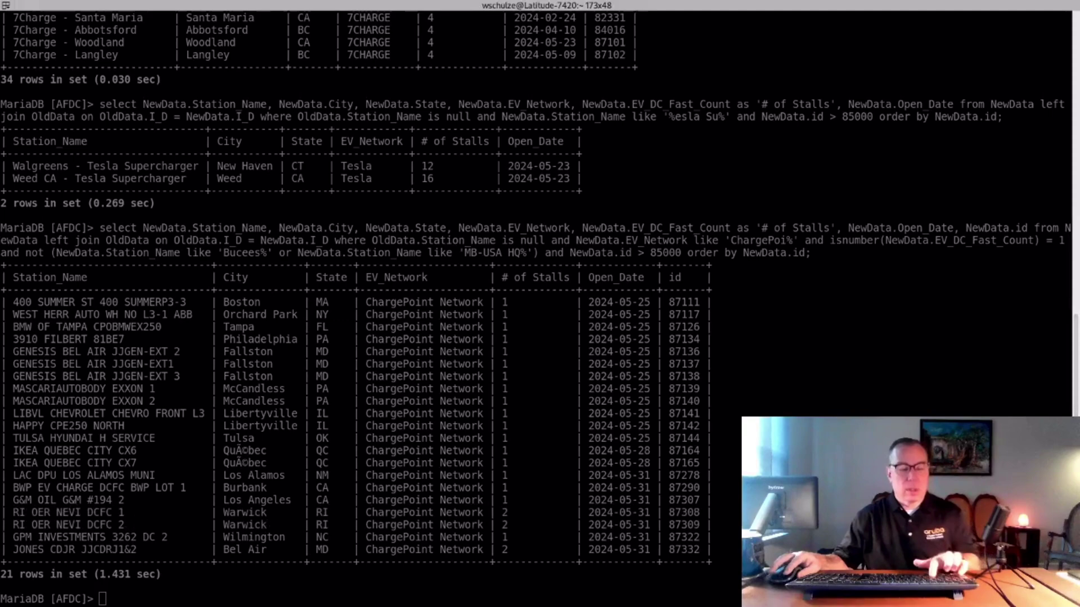
Step: Paste and run the EV Connect query returning 6 stations, and briefly highlight the Plainfield row's stall count
key(super)
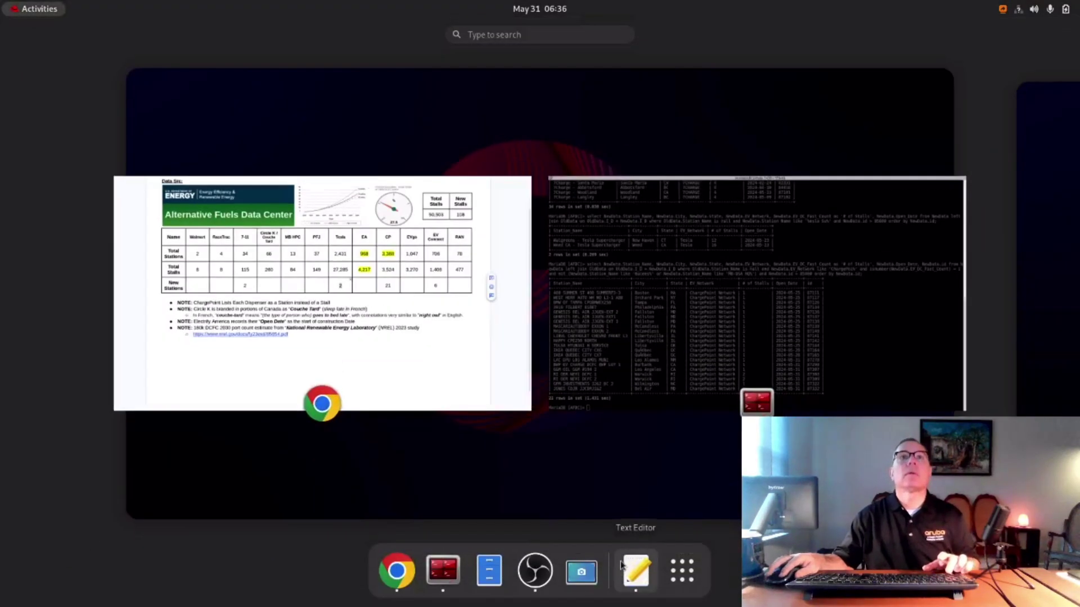
key(super)
right_click(434, 369)
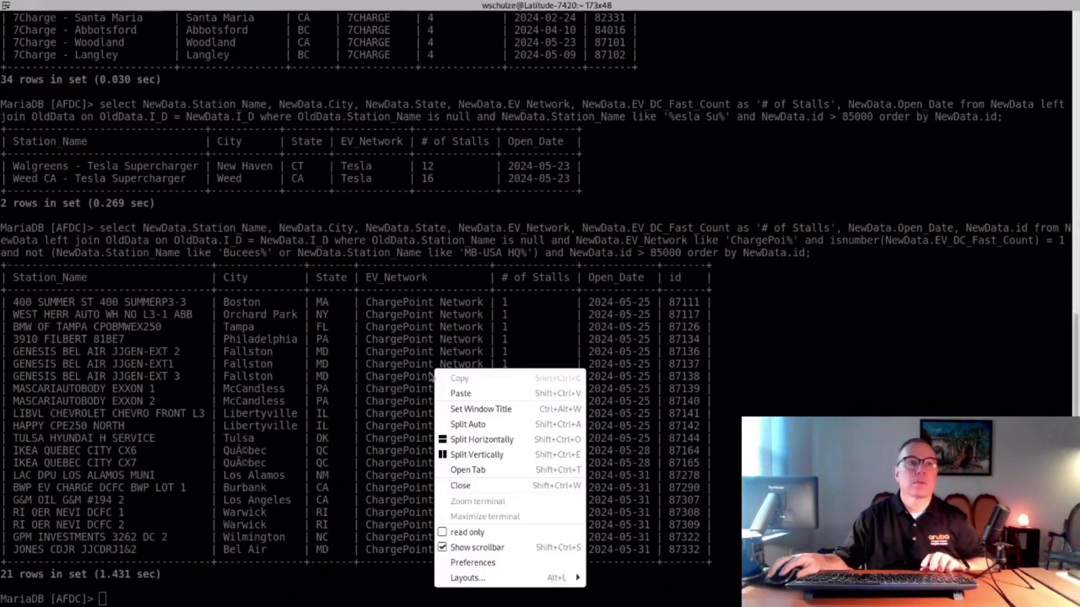
click(461, 391)
key(Return)
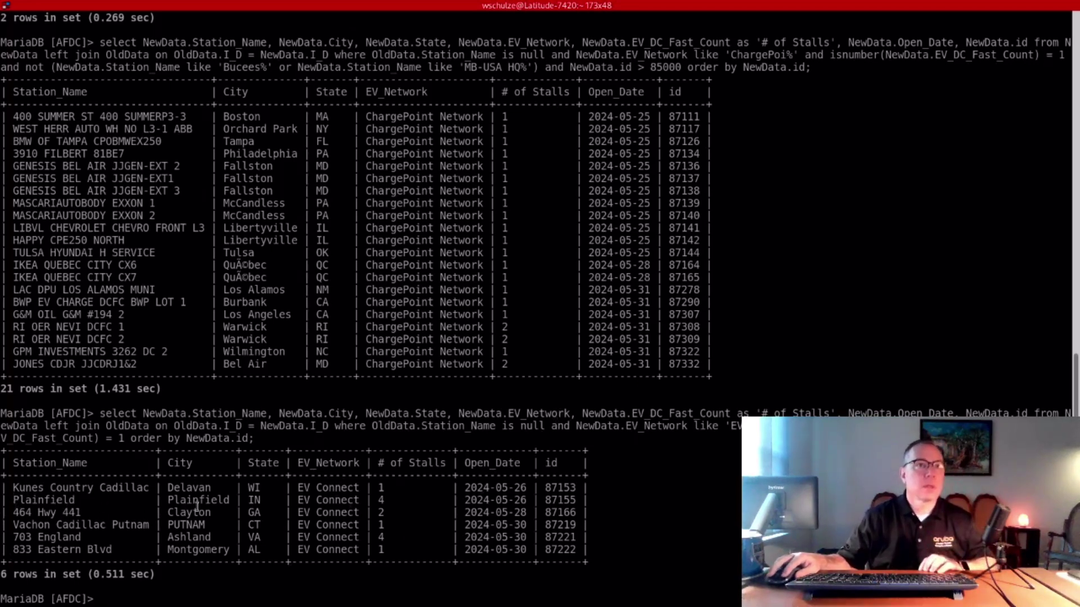
drag(386, 498, 12, 500)
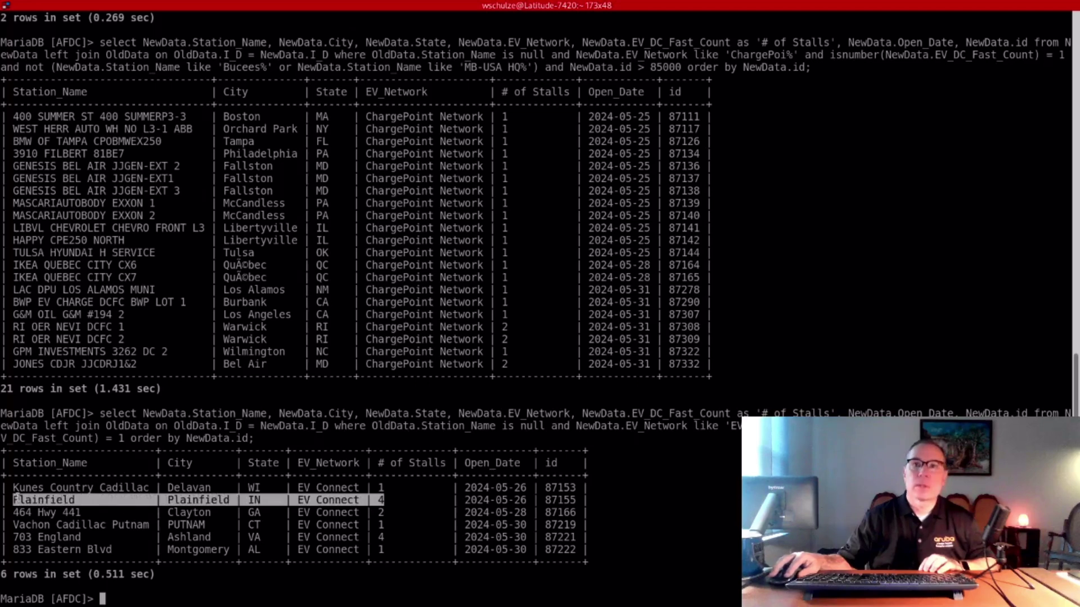
click(643, 570)
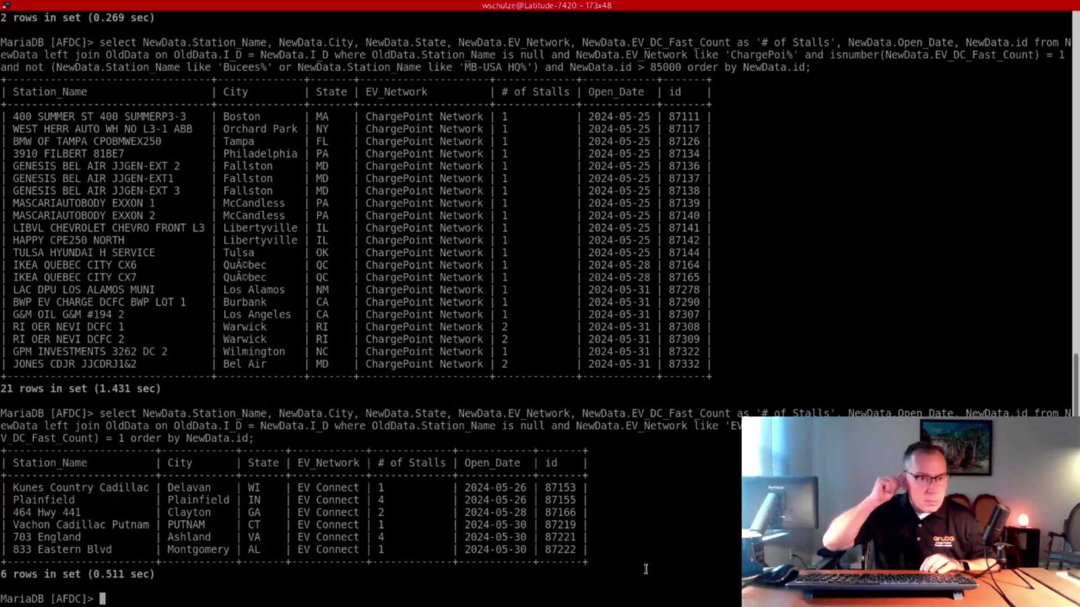